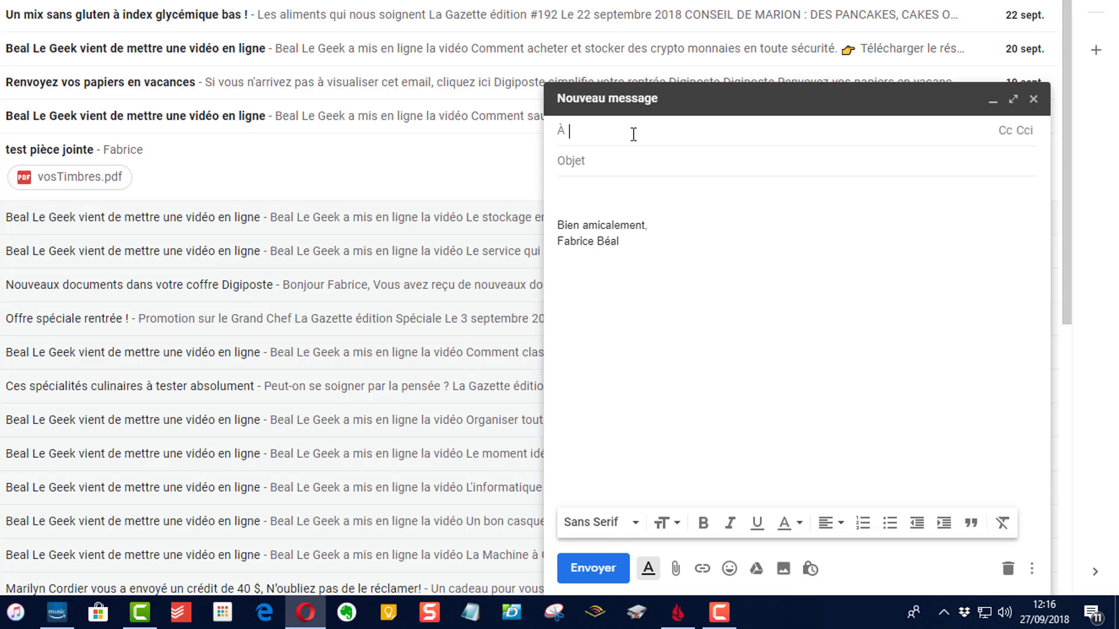
Address the new message to the contact's first suggested e-mail address
type("fabr")
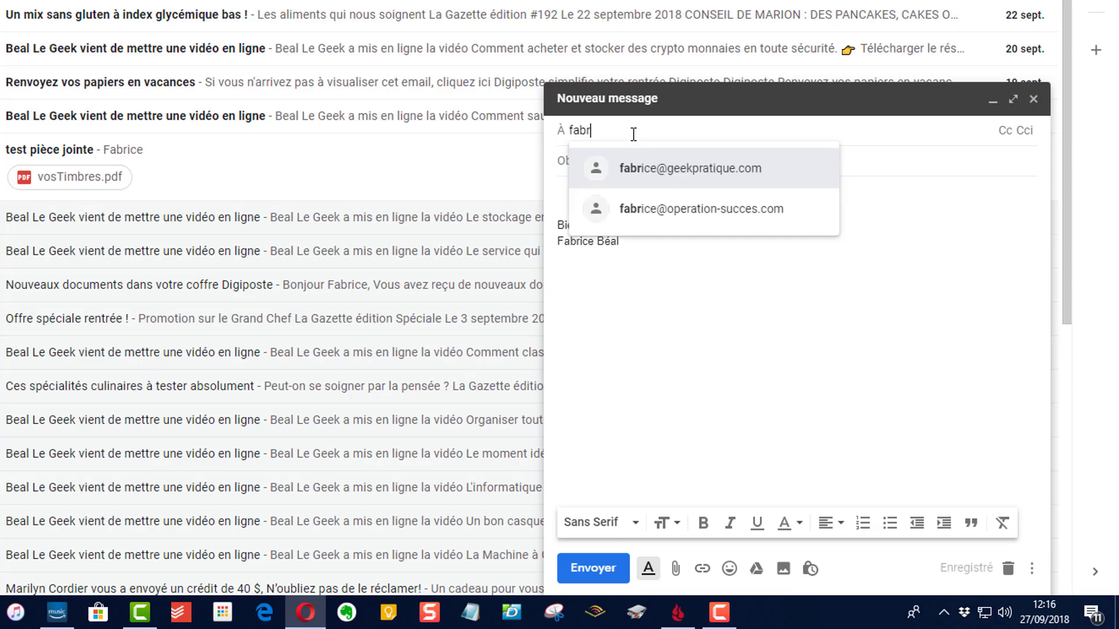
left_click(692, 176)
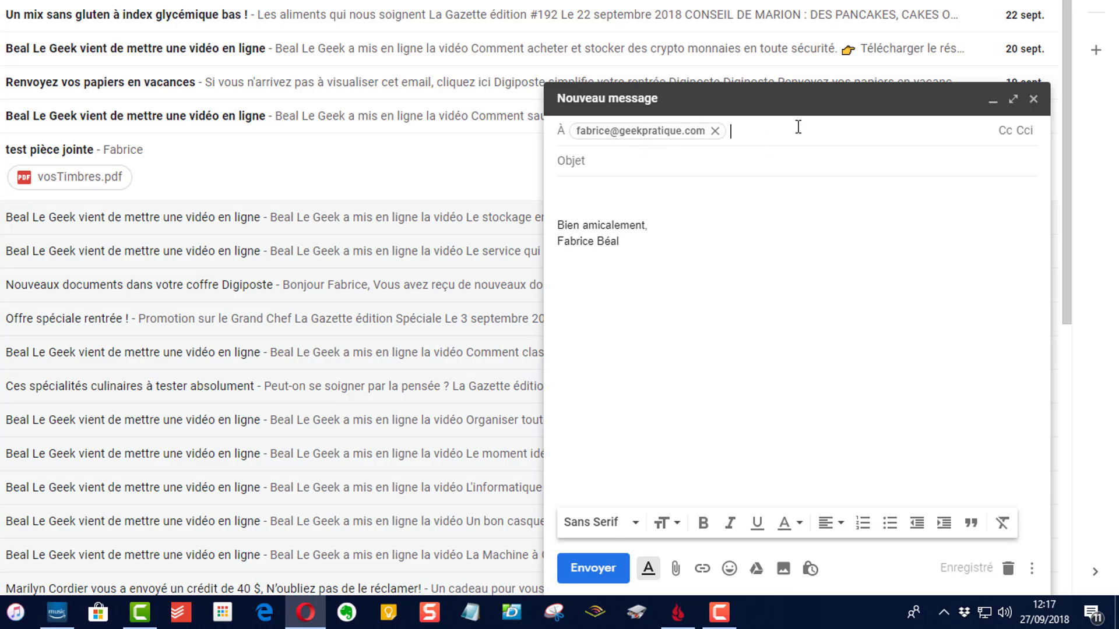
Try the contact's second suggested e-mail address as an additional main recipient, and remove it again
type("f")
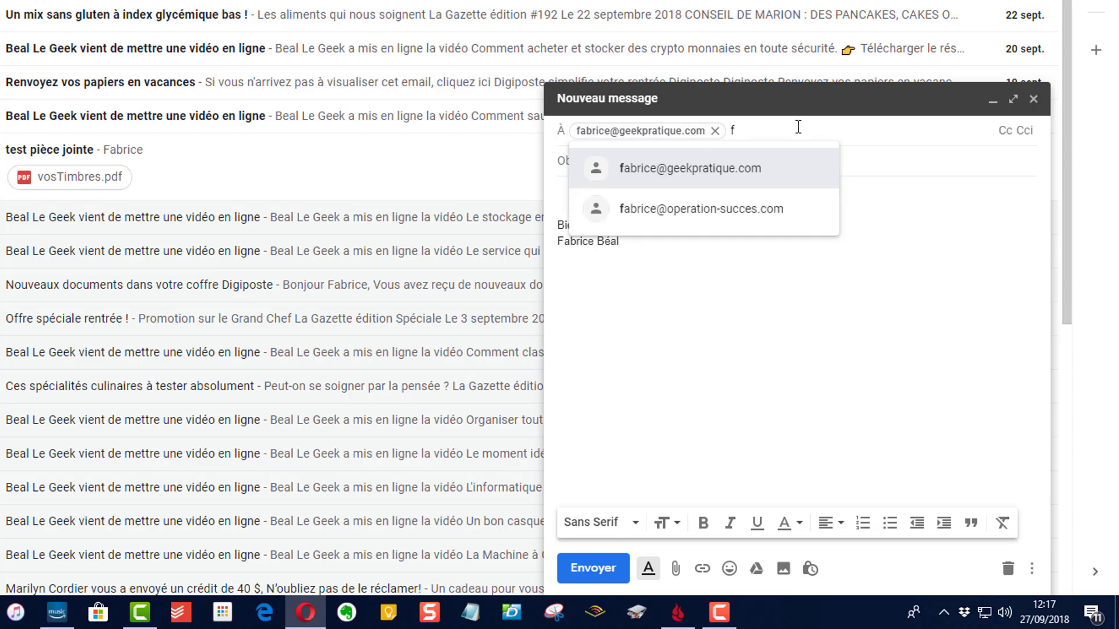
left_click(732, 220)
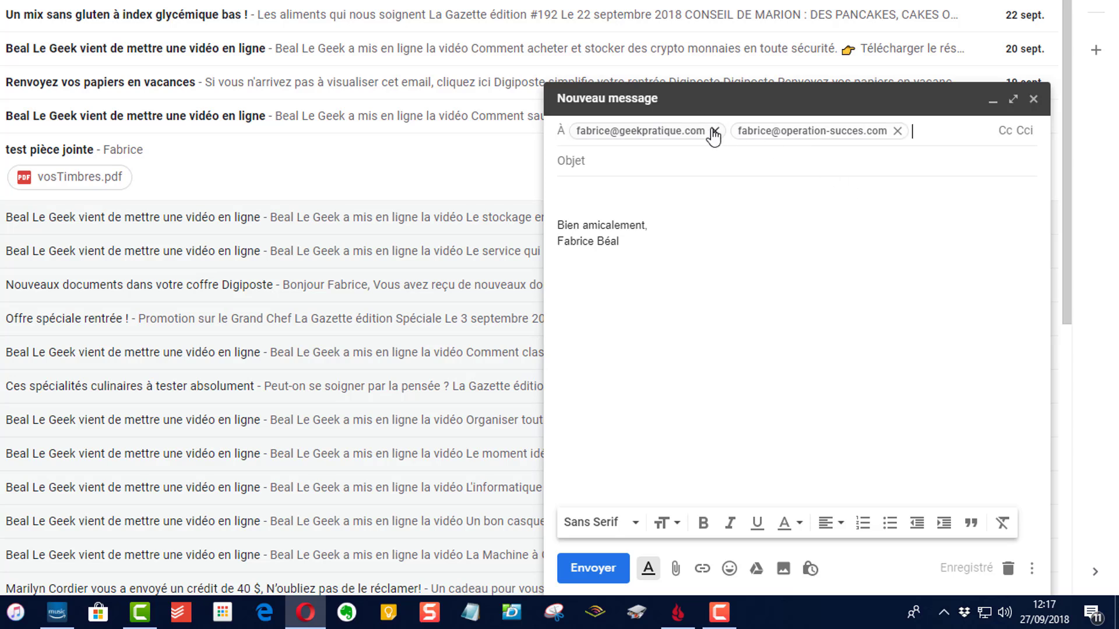
left_click(897, 133)
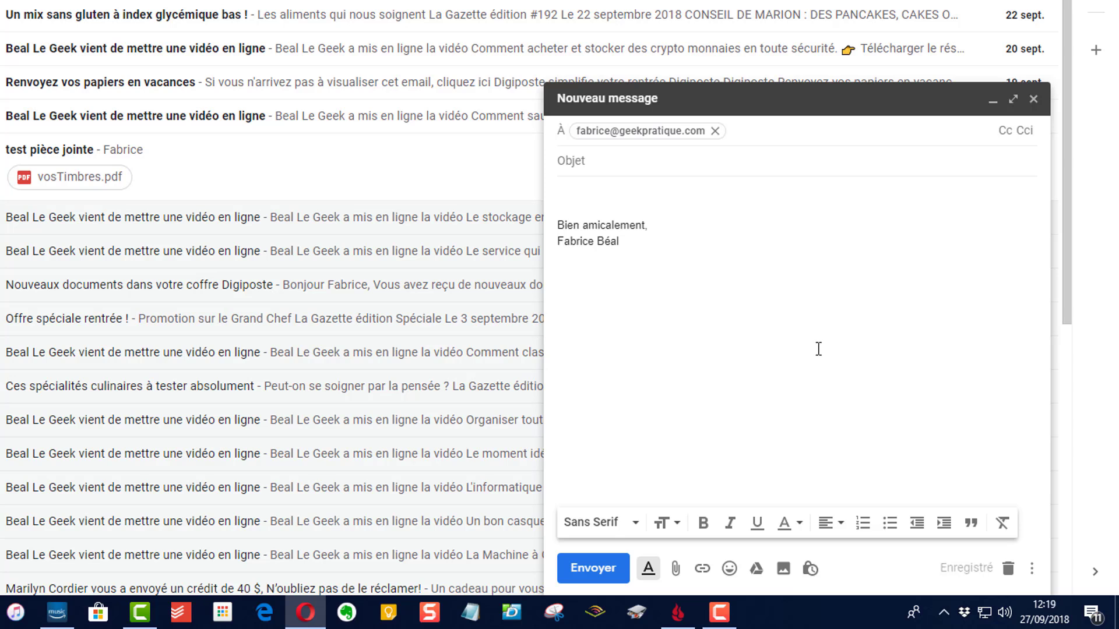
Try the contact's second suggested e-mail address as a Cc recipient, and remove it from the copy line
left_click(1006, 133)
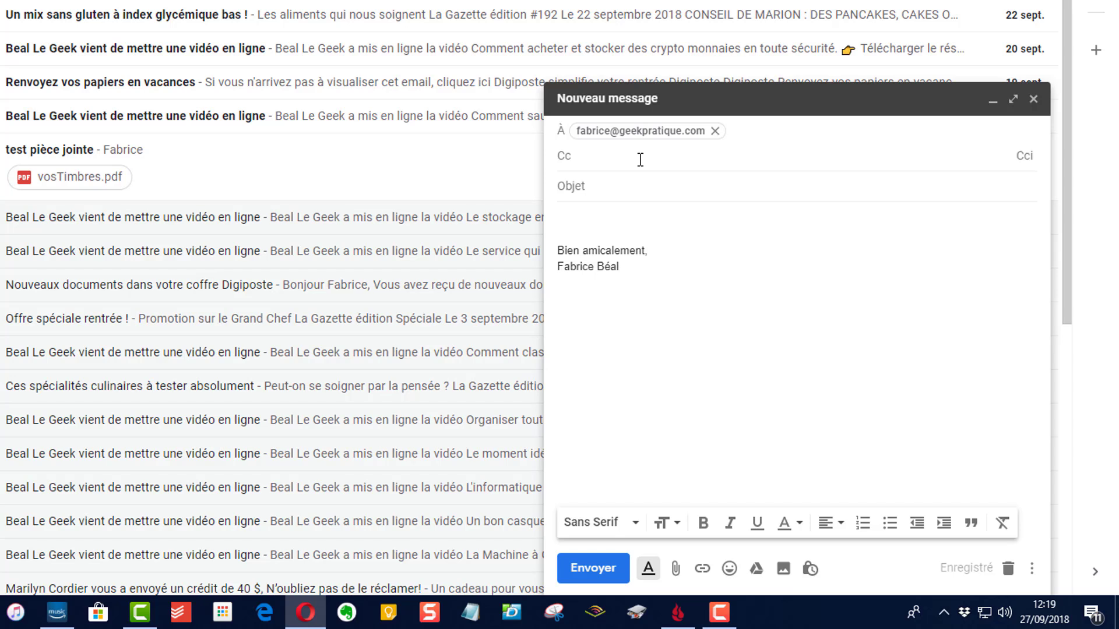
type("fa")
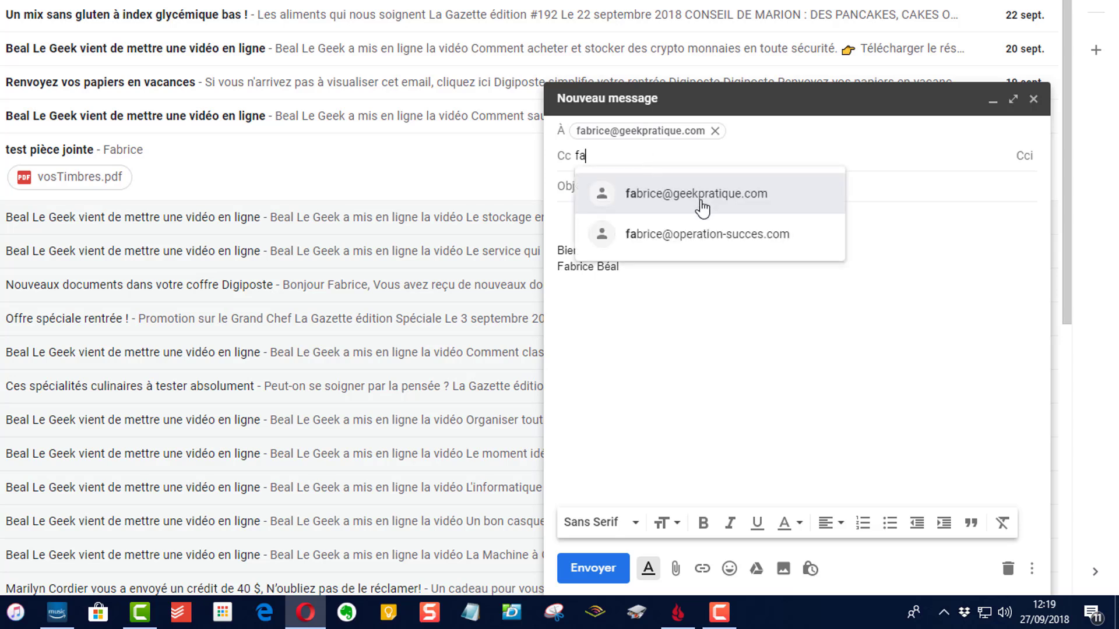
left_click(713, 236)
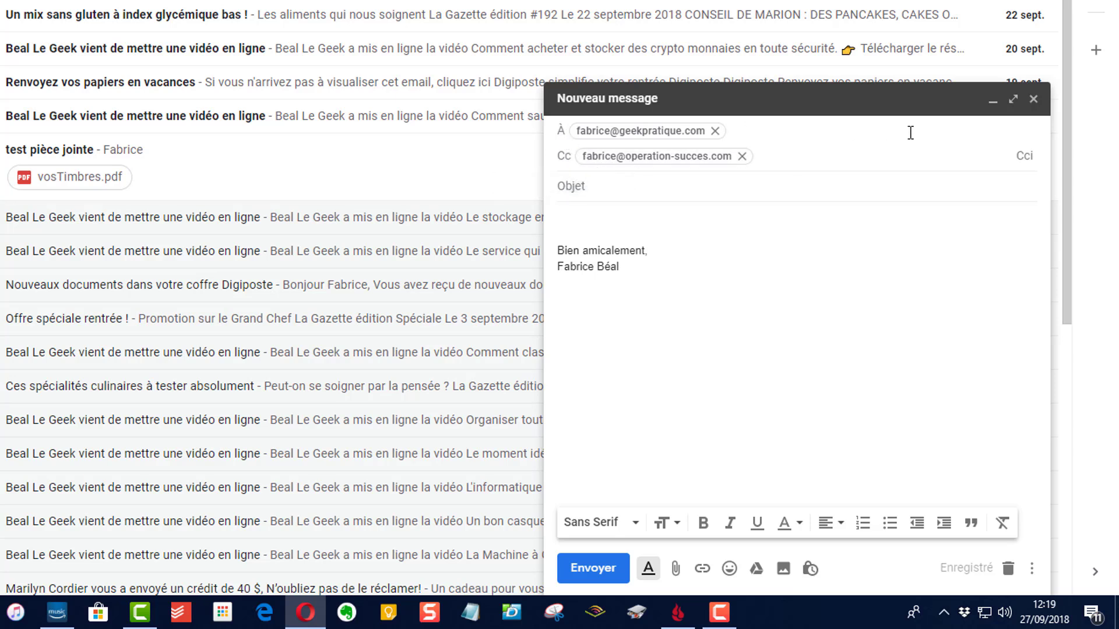
left_click(777, 153)
left_click_drag(699, 133, 641, 133)
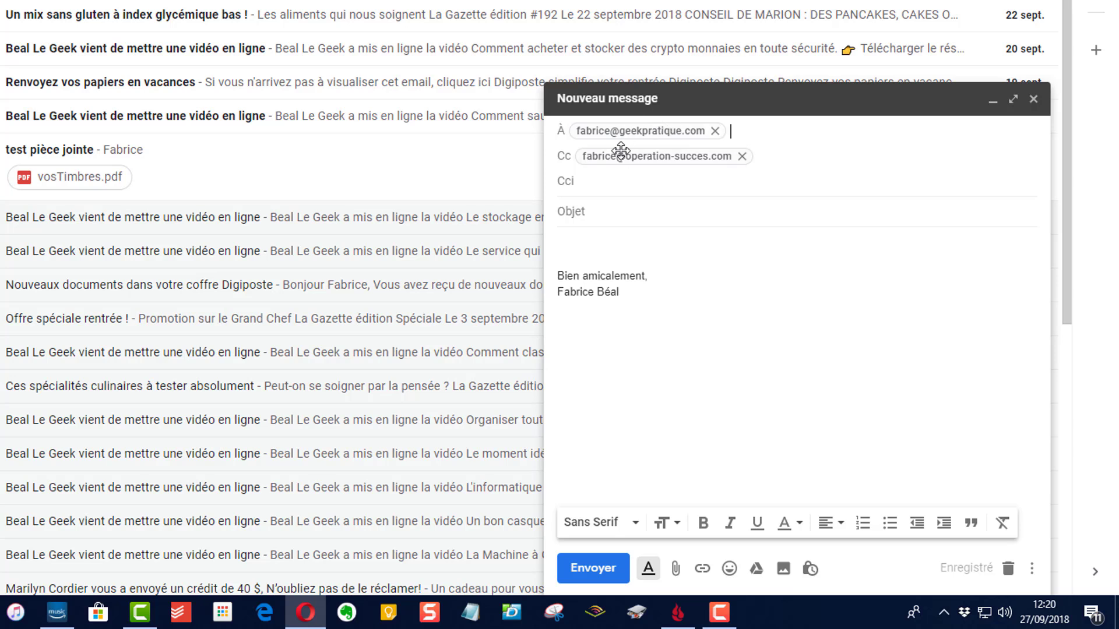
mouse_move(665, 156)
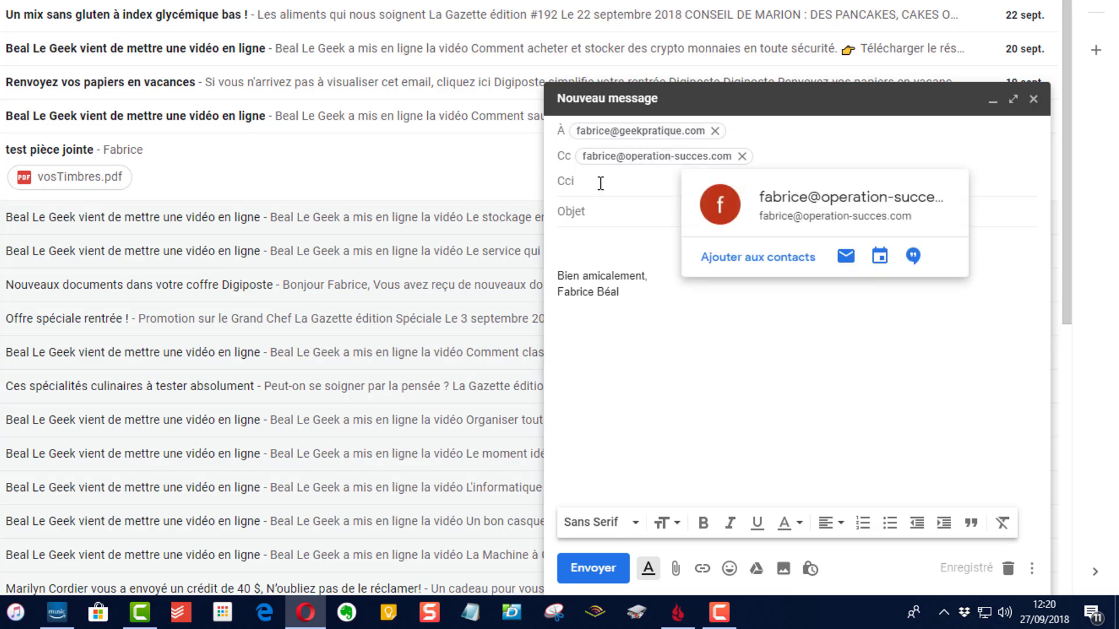
left_click(600, 183)
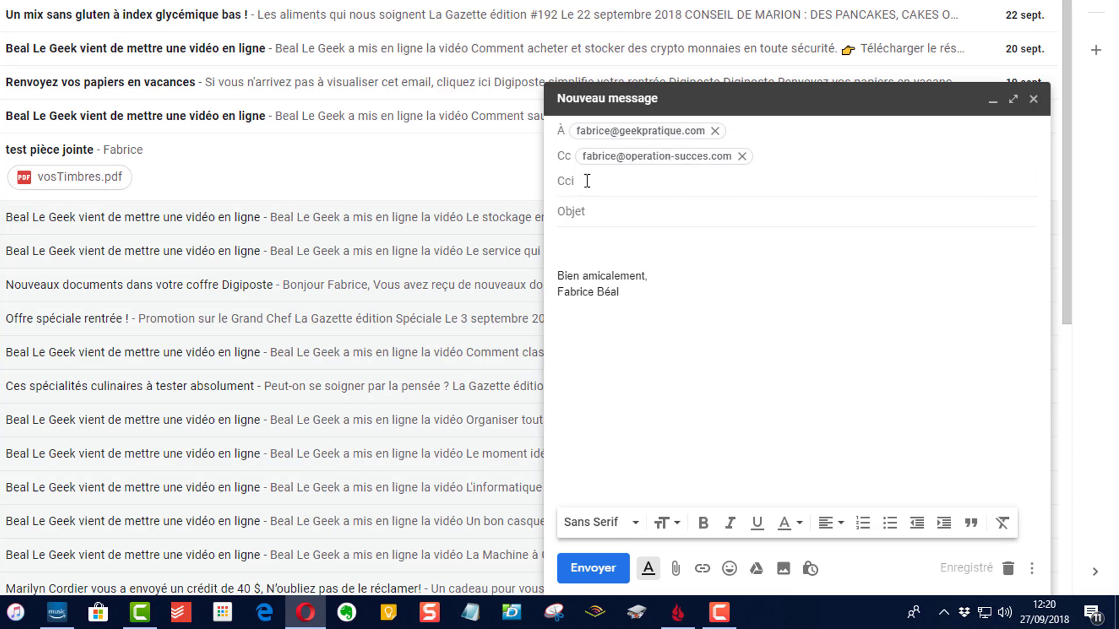
left_click(741, 157)
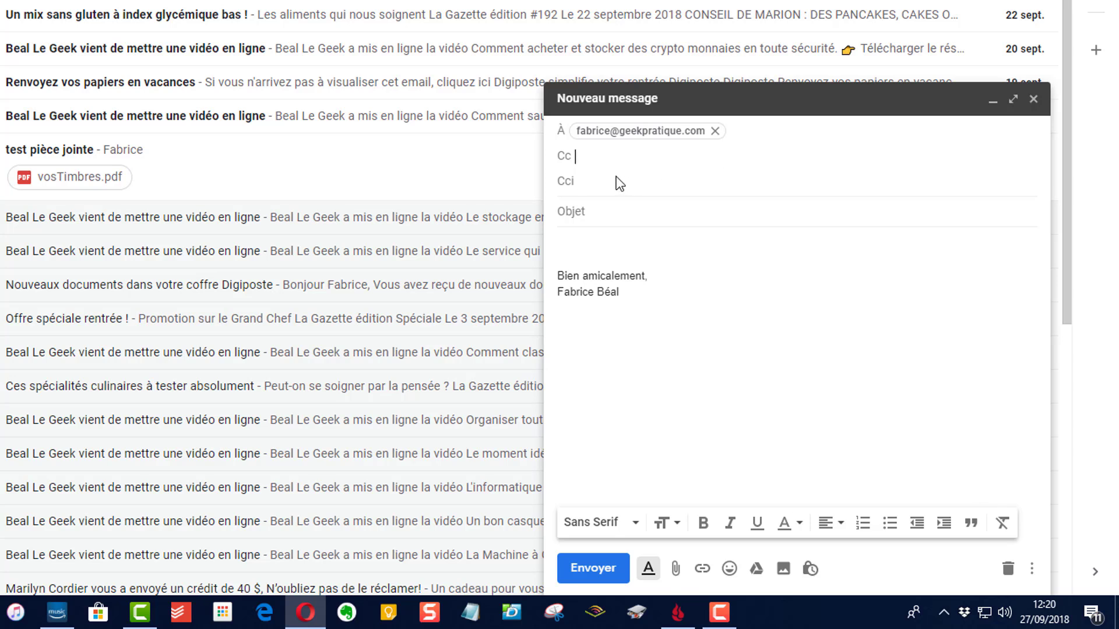
Add the contact's second suggested e-mail address as a blind-copy (Cci) recipient
left_click(596, 182)
type("fabri")
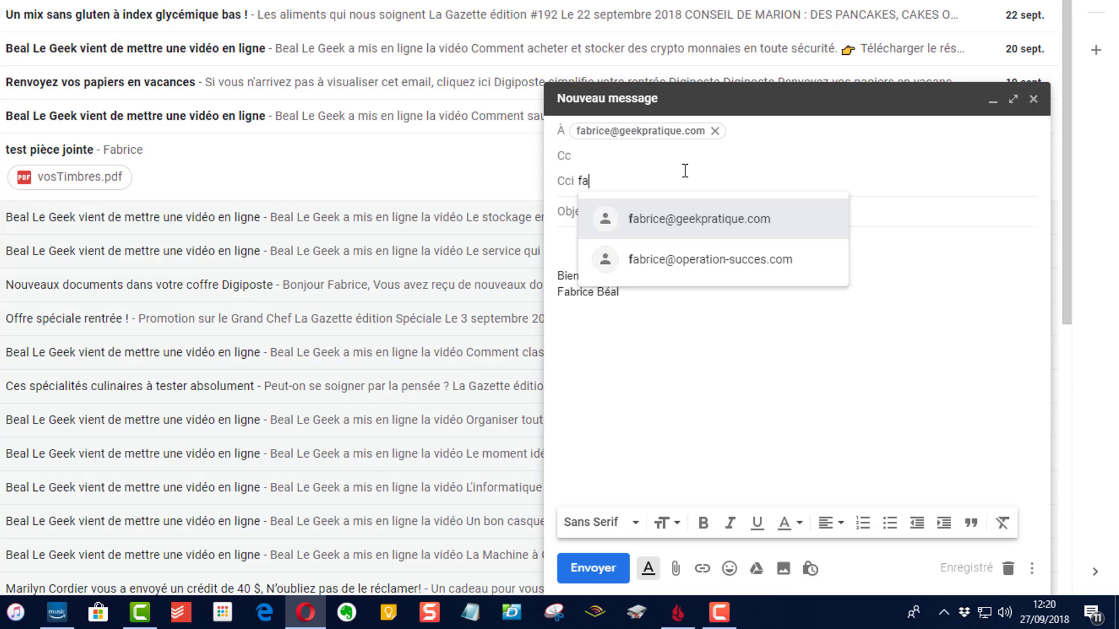
left_click(734, 255)
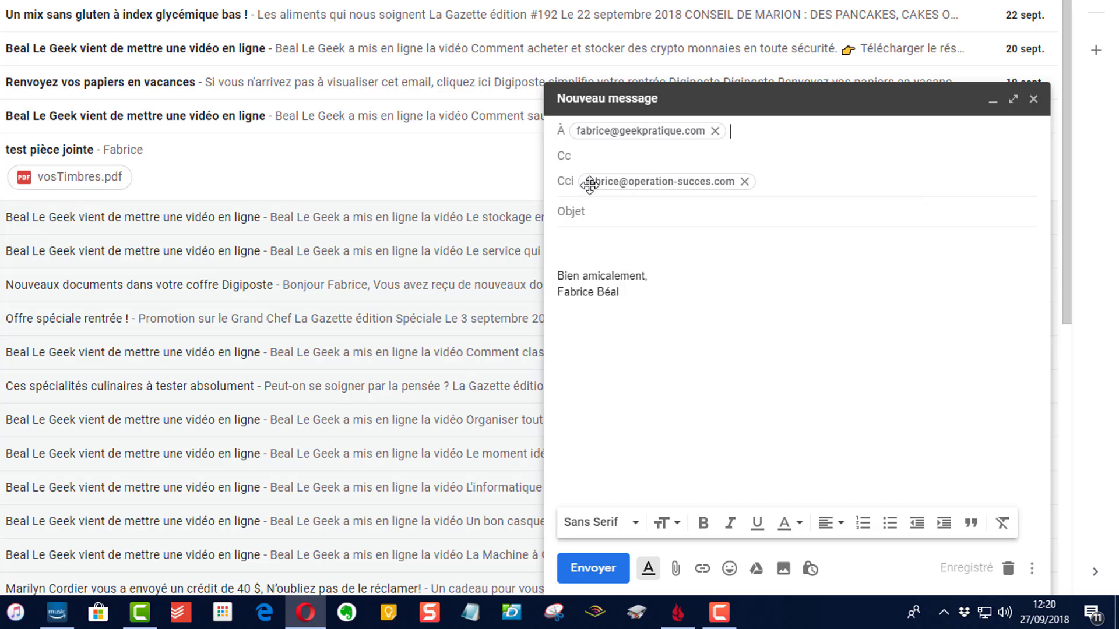
left_click(793, 183)
Set the subject to "Titre de votre mail" and write "J'écris ici mon message" in the body above the signature
left_click(630, 213)
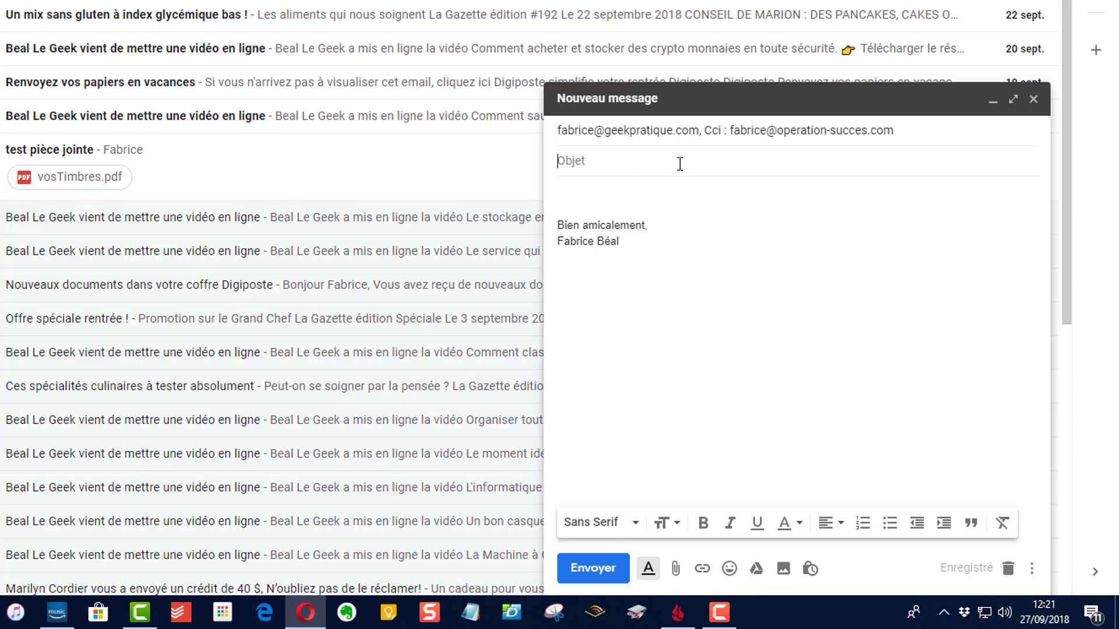
type("Titre de votre mail")
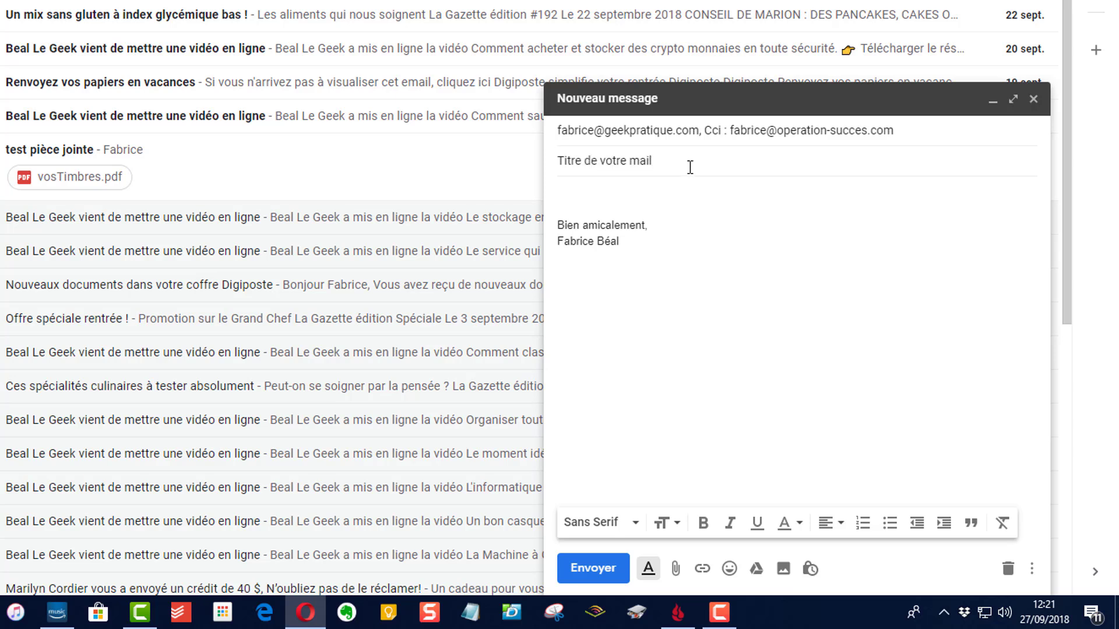
left_click(675, 191)
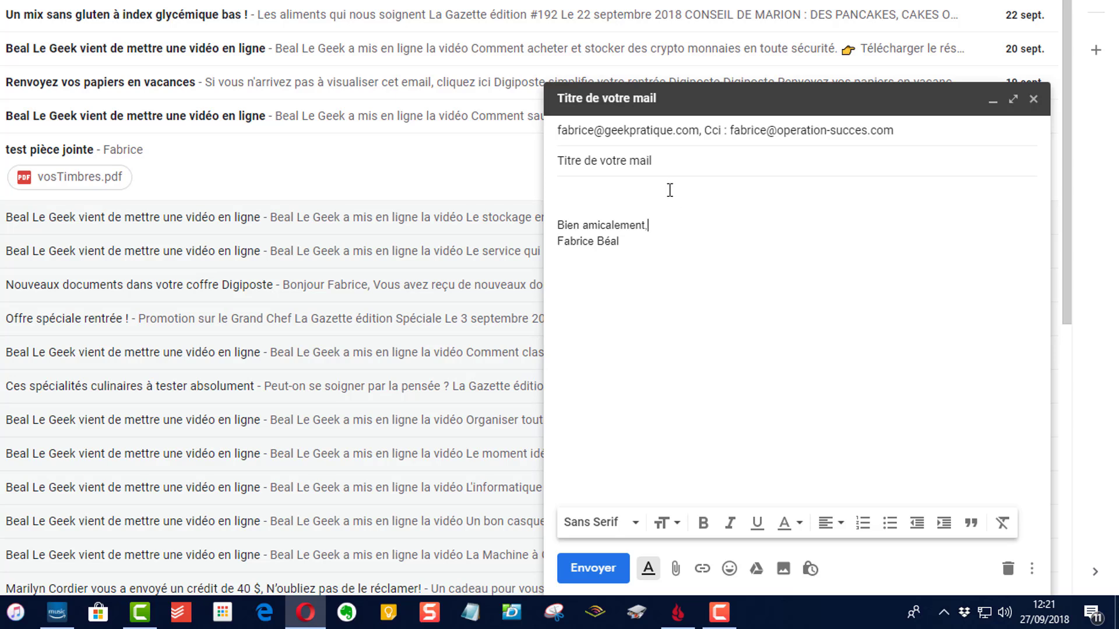
left_click(669, 190)
type("J'écris ici mon message")
key("ctrl+End")
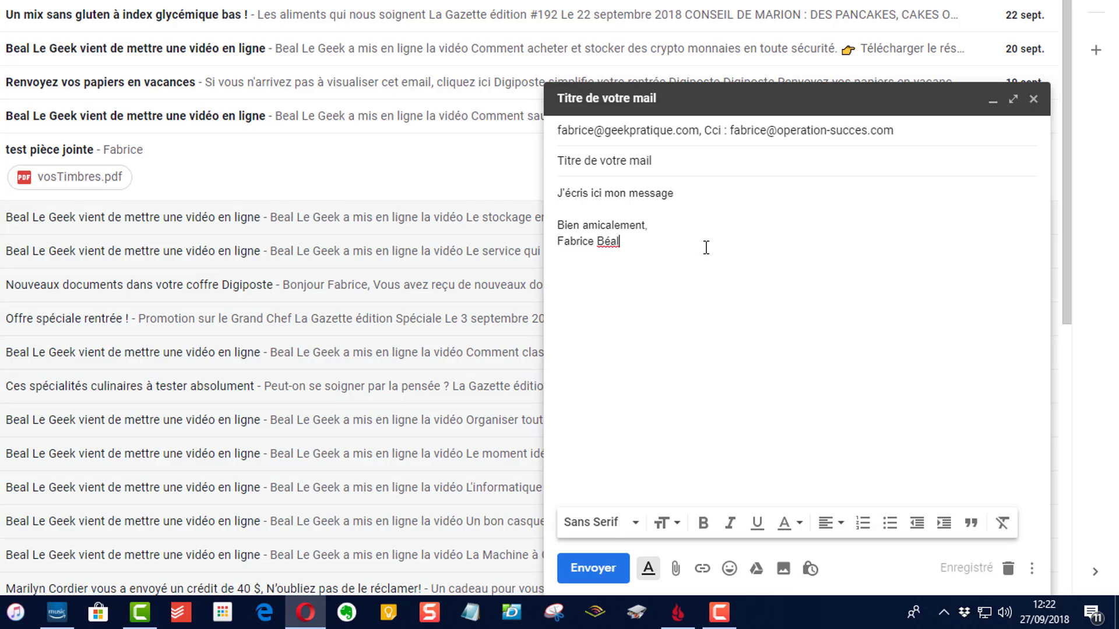
Close the message so it is kept as a draft, and reopen it from Brouillons
left_click(687, 162)
left_click(1034, 101)
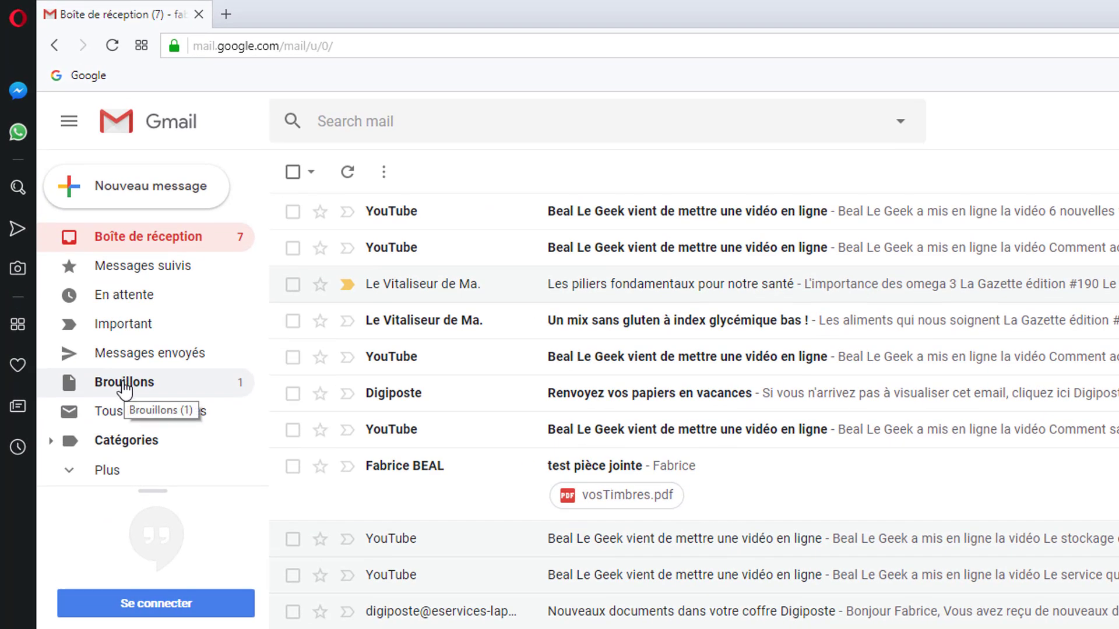
left_click(124, 388)
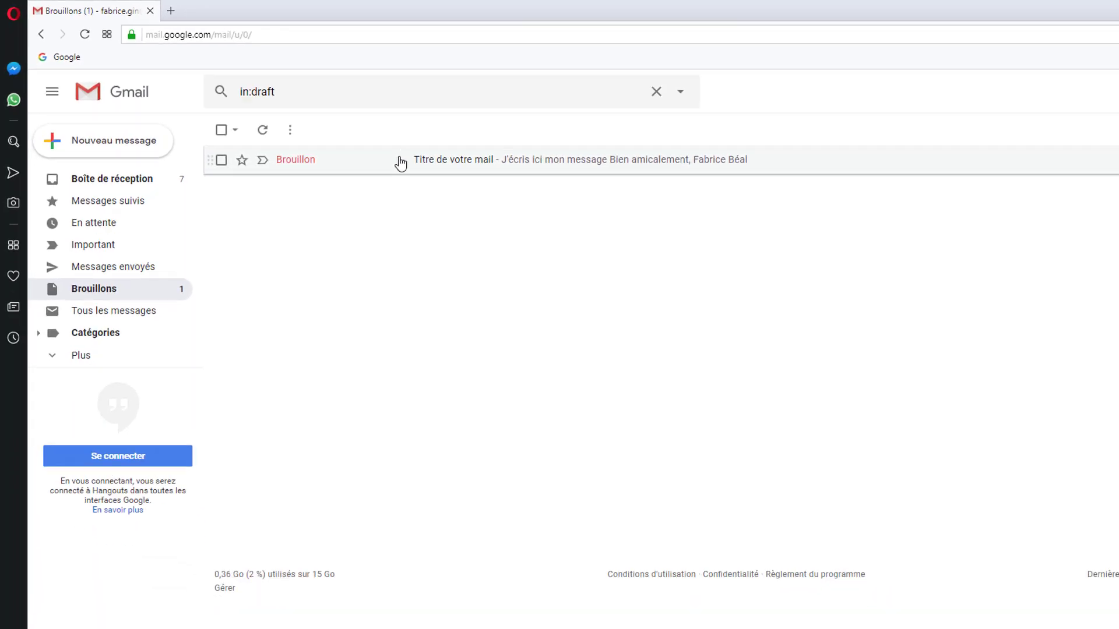
left_click(377, 140)
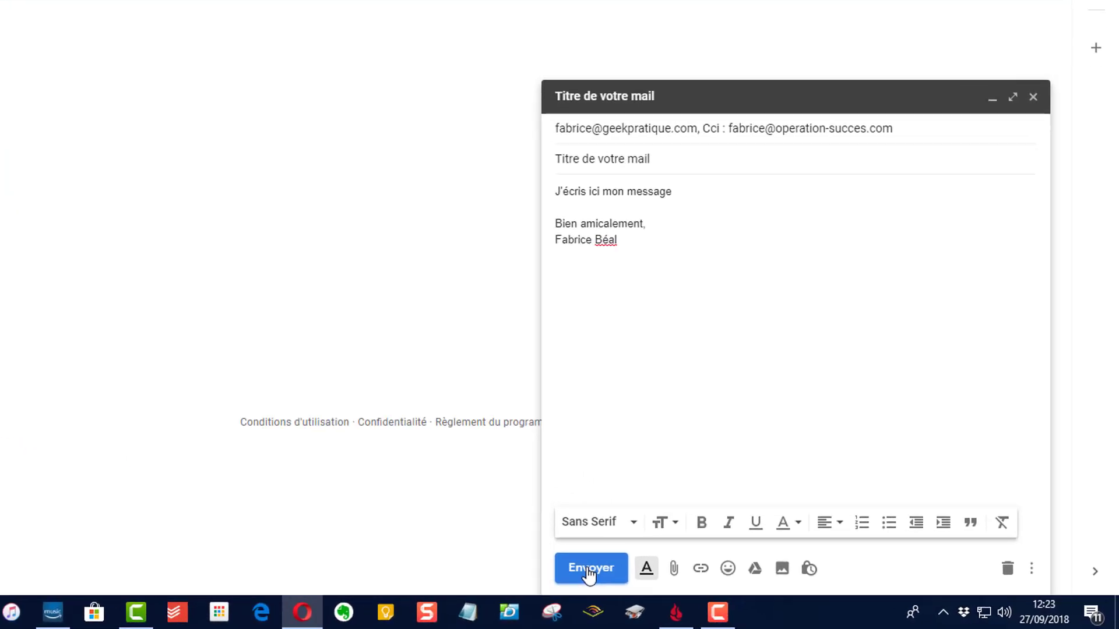
Send the message, cancel the sending, and dismiss the cancellation notice
left_click(802, 570)
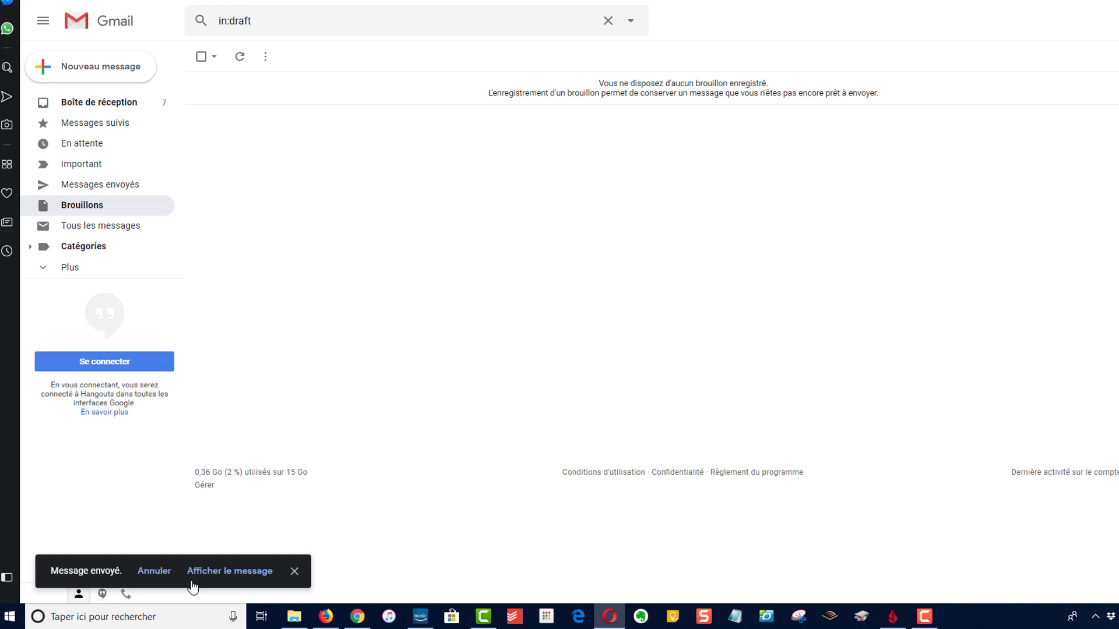
left_click(154, 572)
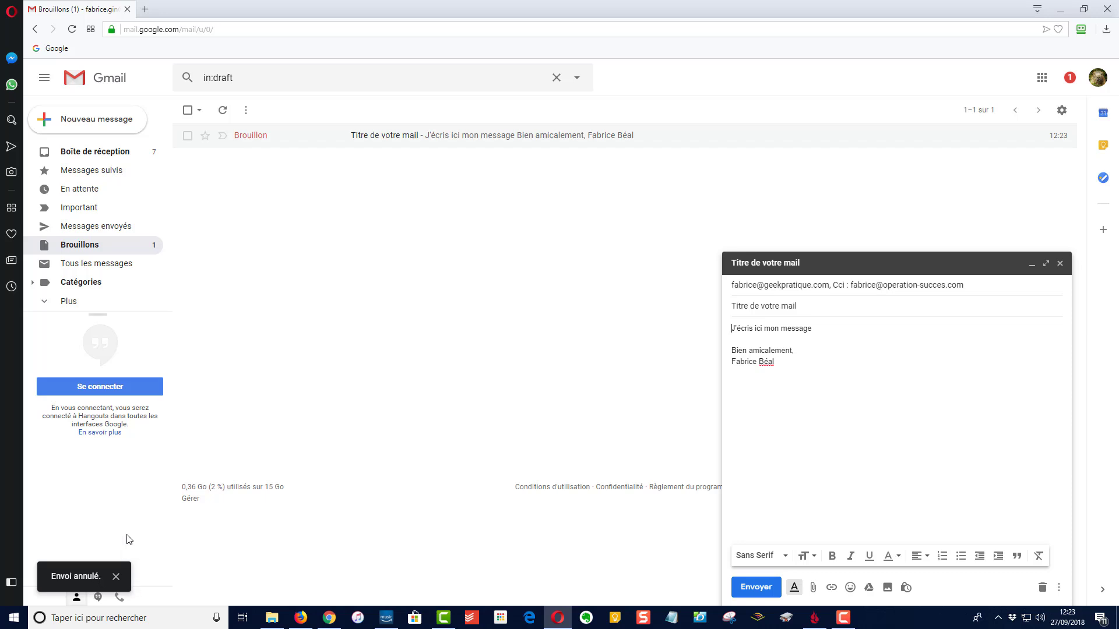
left_click(115, 576)
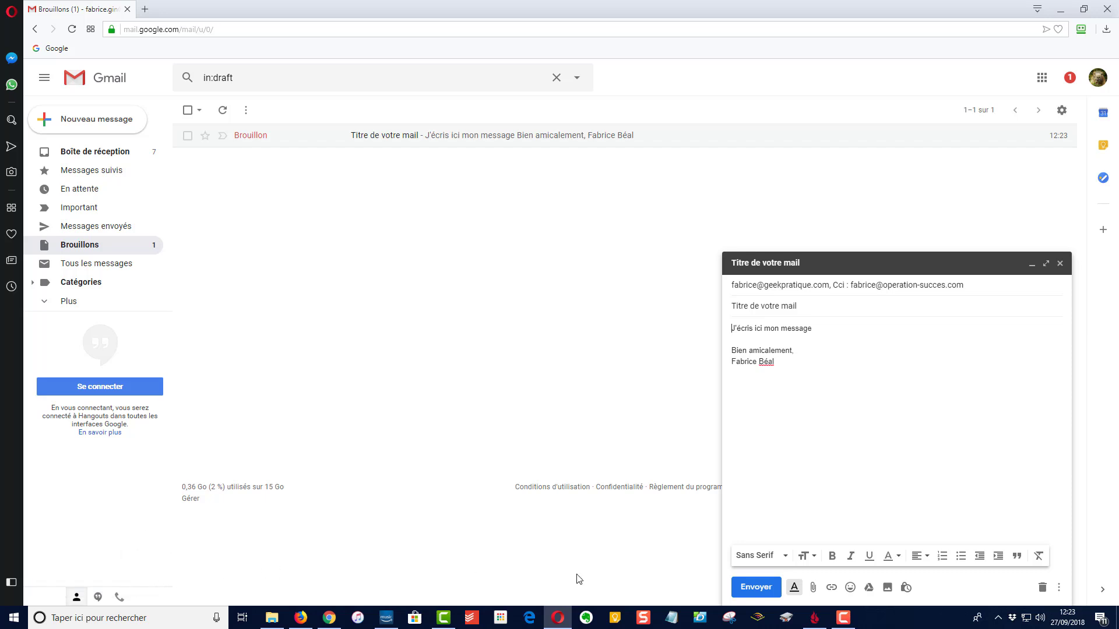
Send the reopened message "Titre de votre mail" and display it from the sending notice
left_click(758, 589)
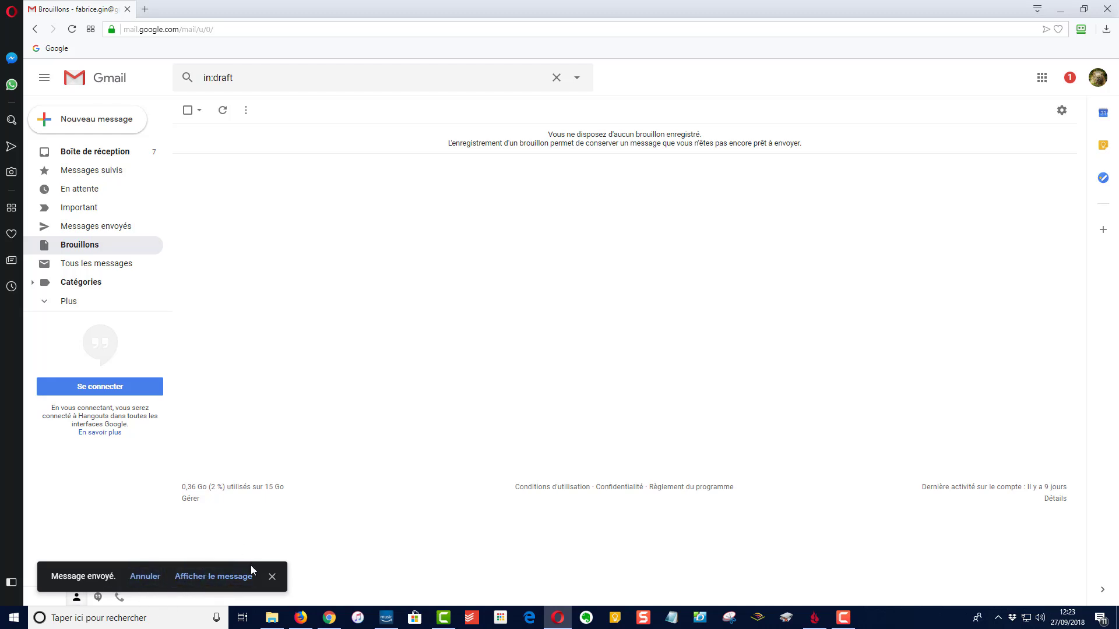
left_click(213, 577)
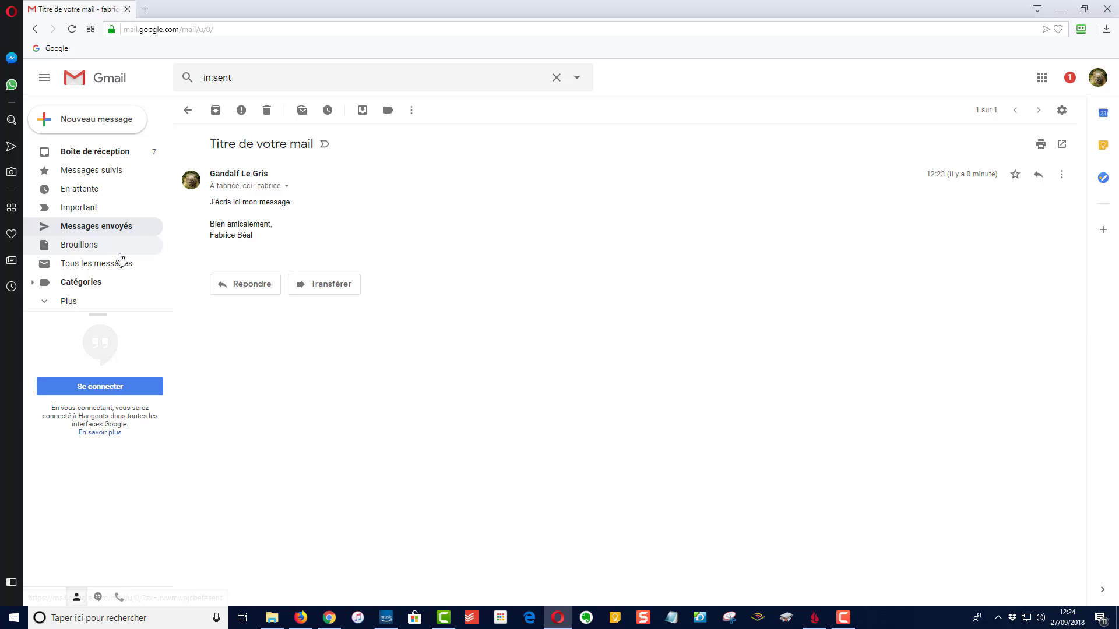
View the message "Titre de votre mail" in Messages envoyés and return to Boîte de réception
left_click(77, 227)
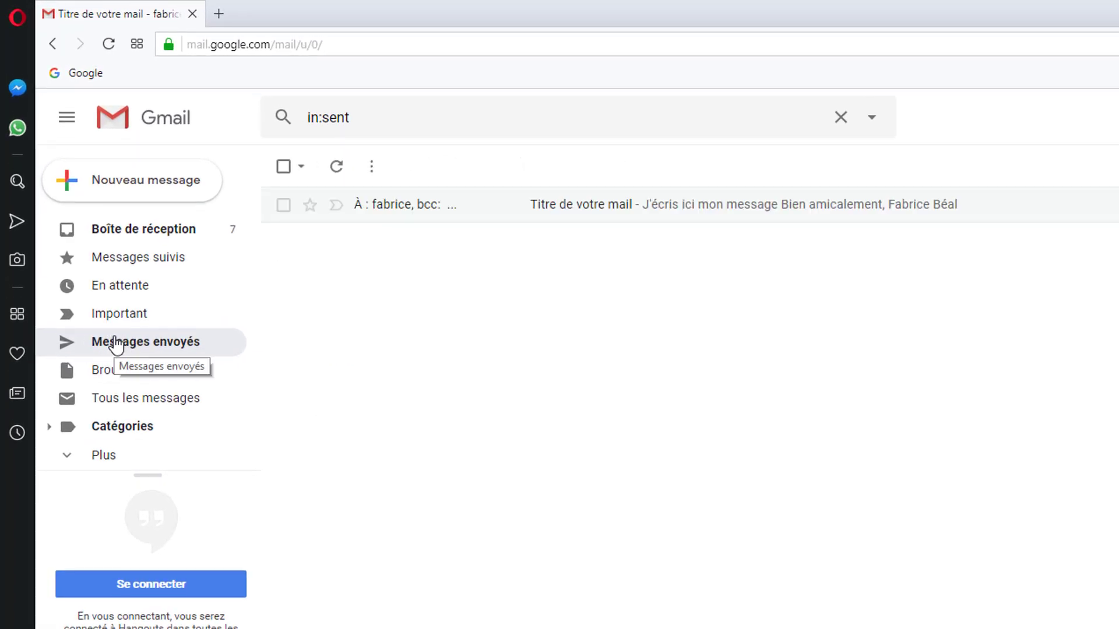
left_click(590, 212)
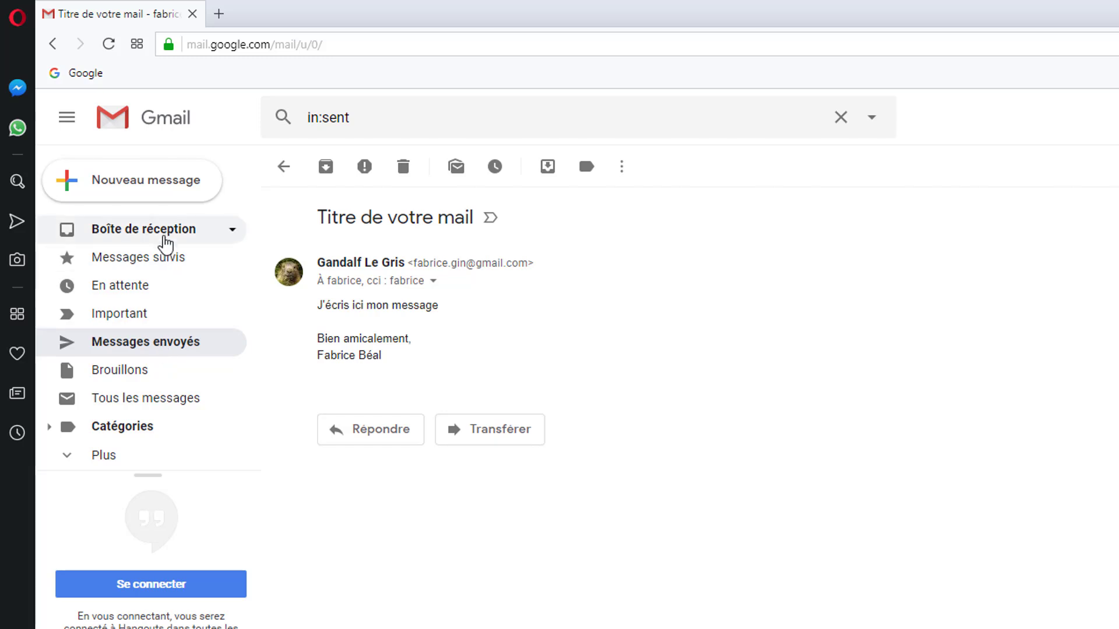
left_click(167, 234)
left_click(147, 348)
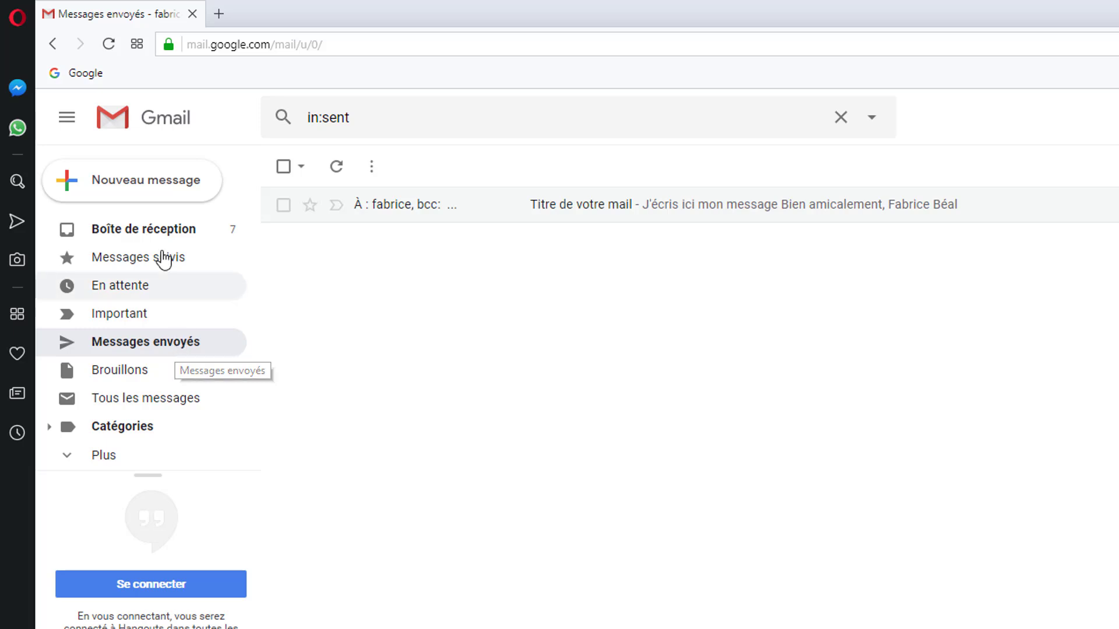
left_click(160, 231)
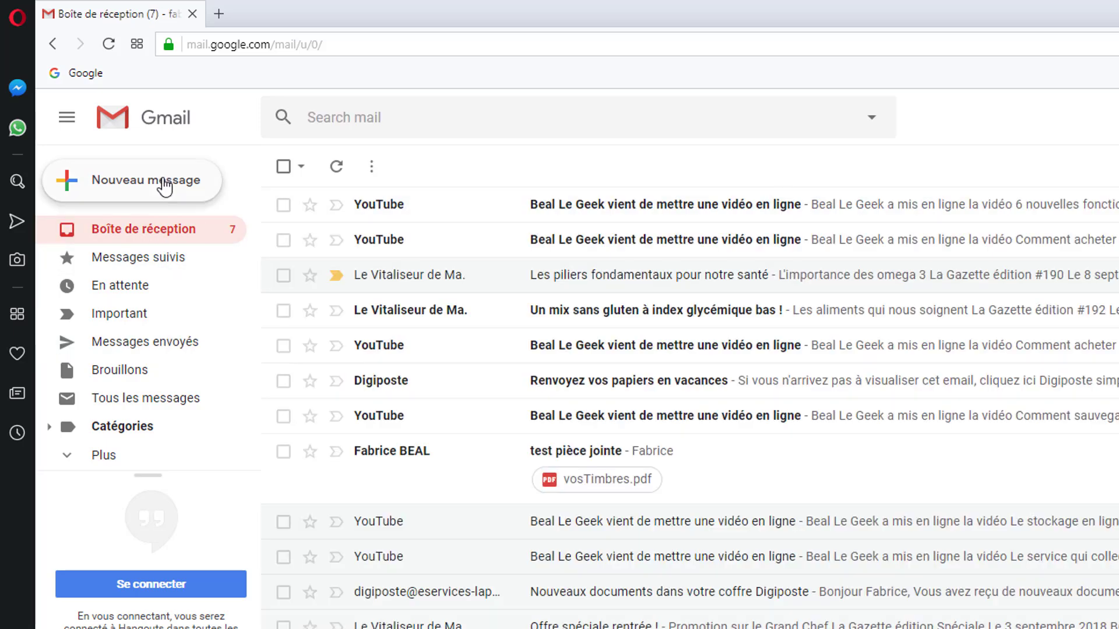